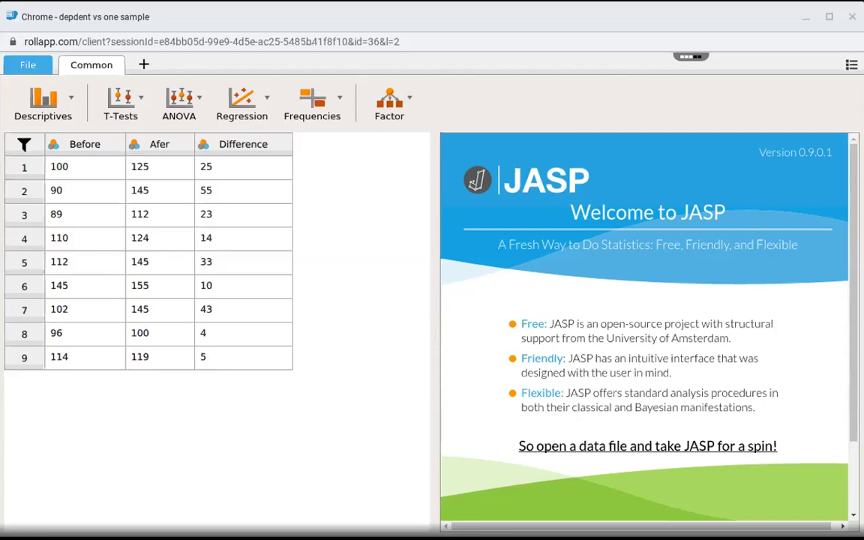
# - Close the Before label editor and set Before, Afer and Difference to Scale
pyautogui.click(56, 139)
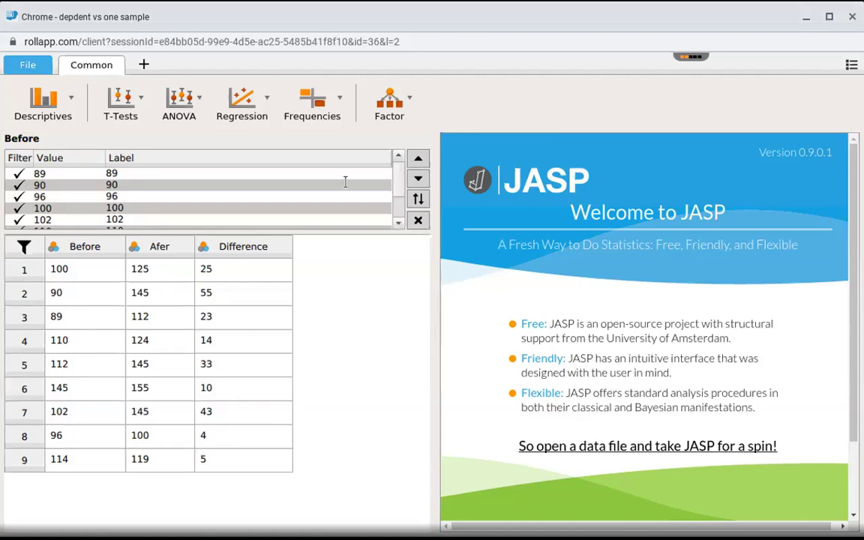
pyautogui.click(418, 221)
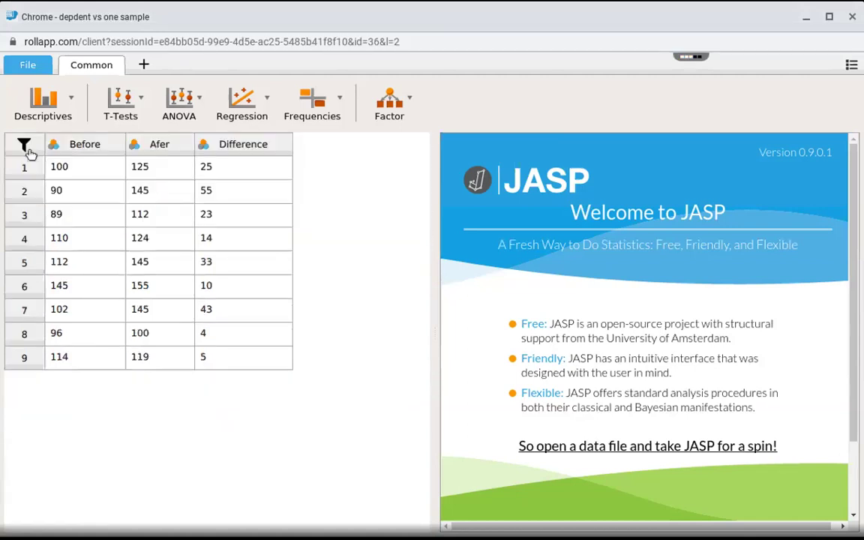
pyautogui.click(54, 150)
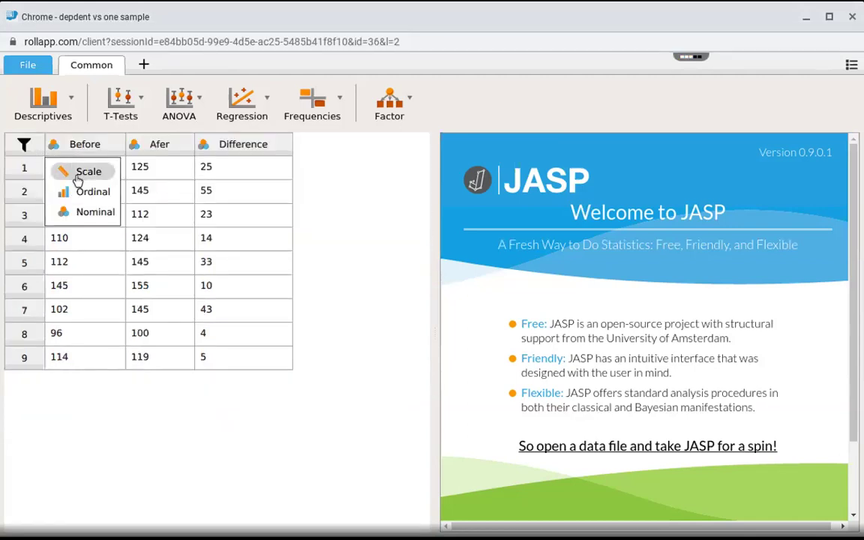
pyautogui.click(56, 171)
pyautogui.click(134, 148)
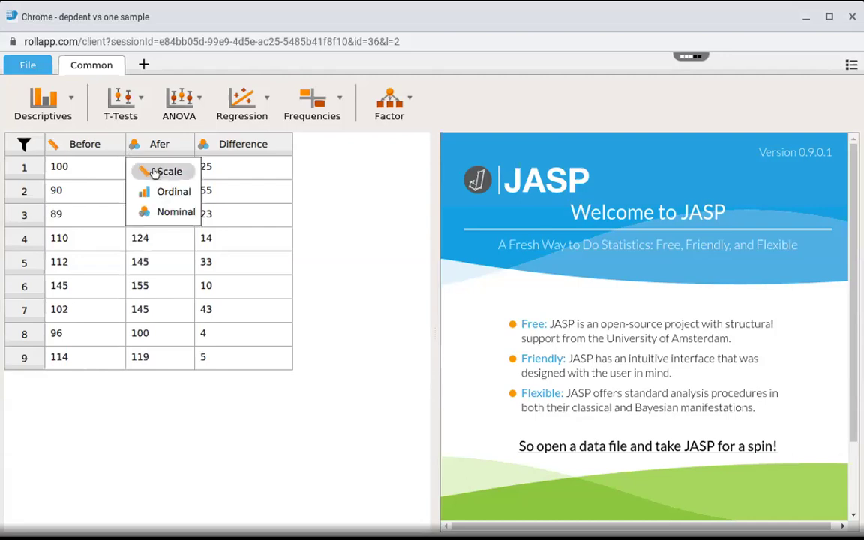
pyautogui.click(150, 171)
pyautogui.click(203, 147)
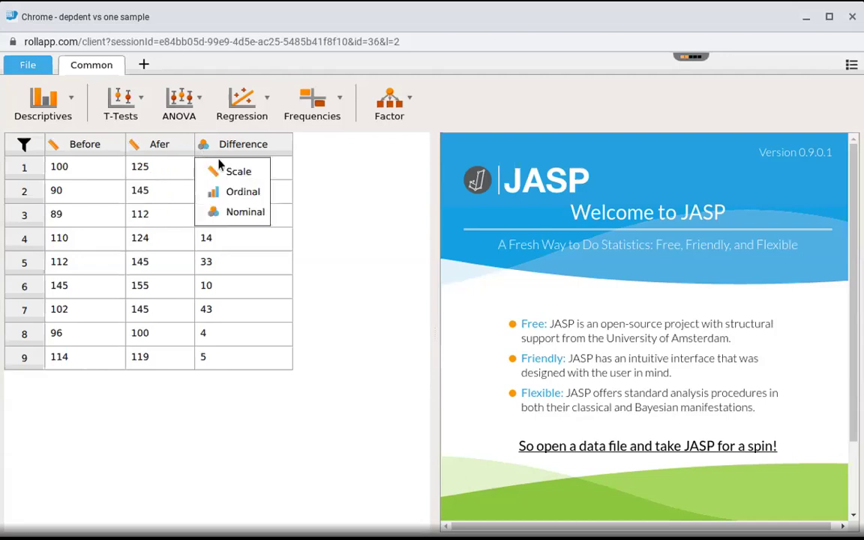
pyautogui.click(214, 171)
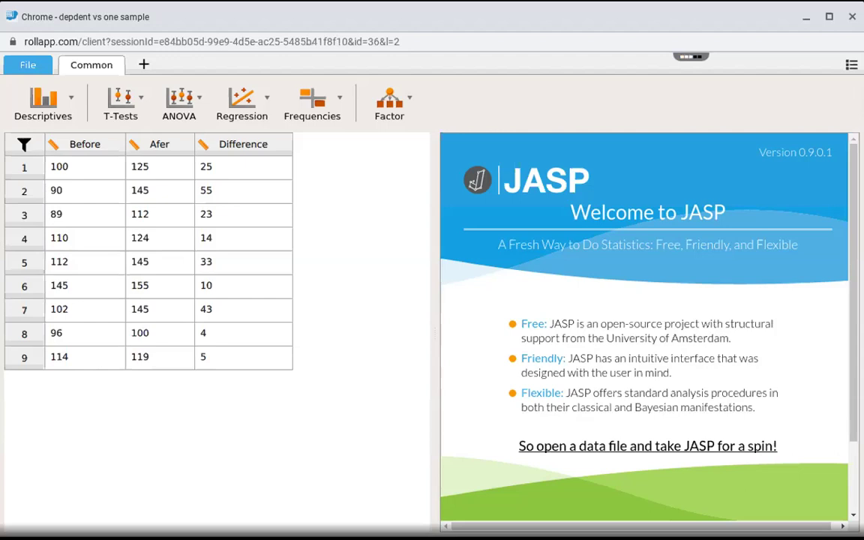
# - Run a Paired Samples T-Test pairing Afer with Before (t = 4.030, df 8, p = 0.004)
pyautogui.click(137, 105)
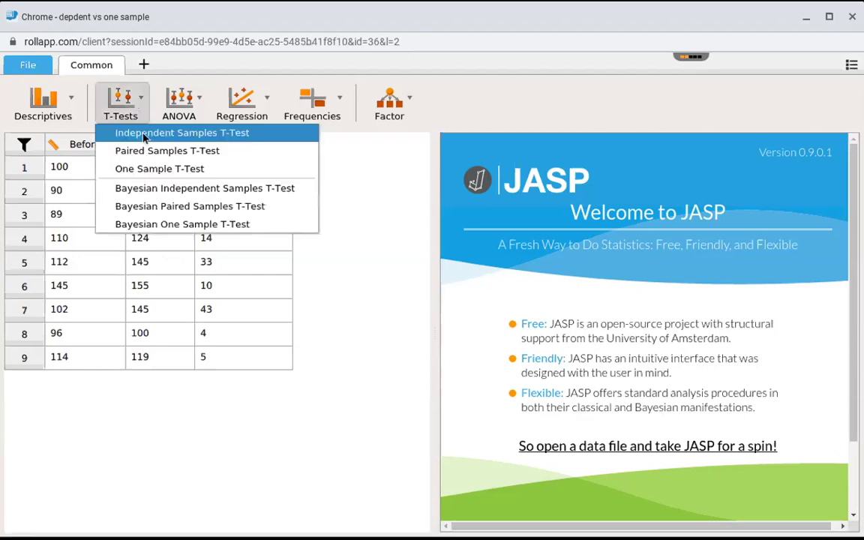
pyautogui.click(145, 151)
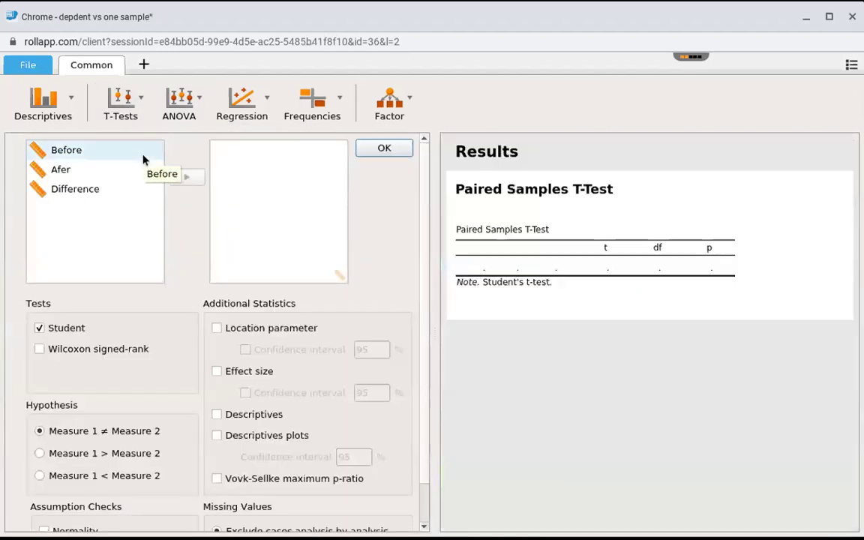
pyautogui.click(104, 154)
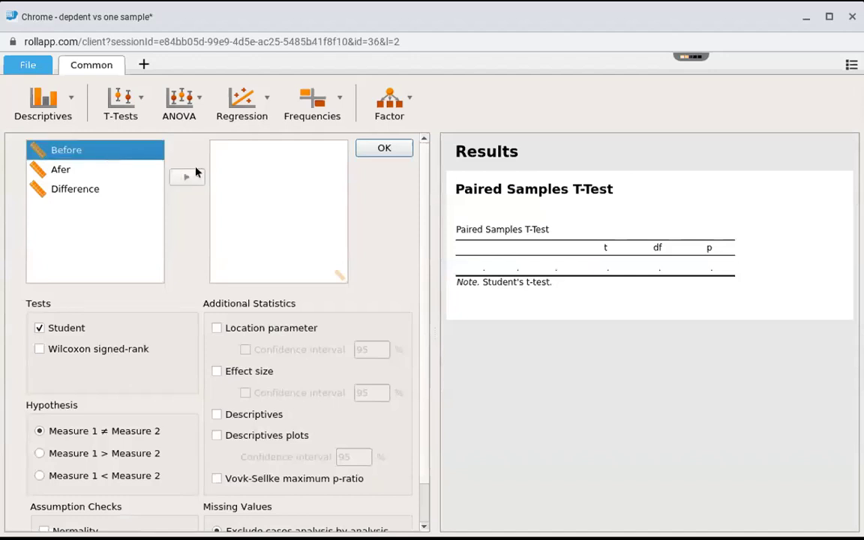
pyautogui.click(68, 175)
pyautogui.moveTo(68, 175); pyautogui.dragTo(187, 177)
pyautogui.click(187, 178)
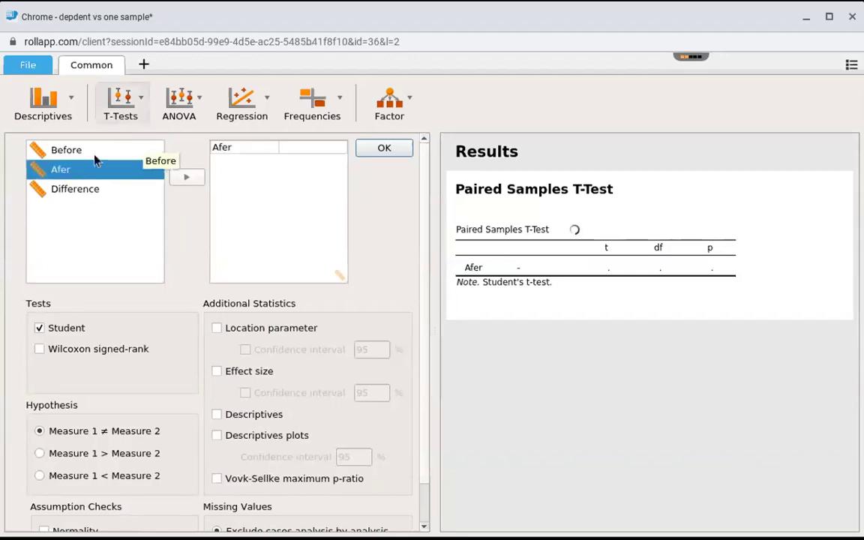
pyautogui.click(142, 150)
pyautogui.click(188, 180)
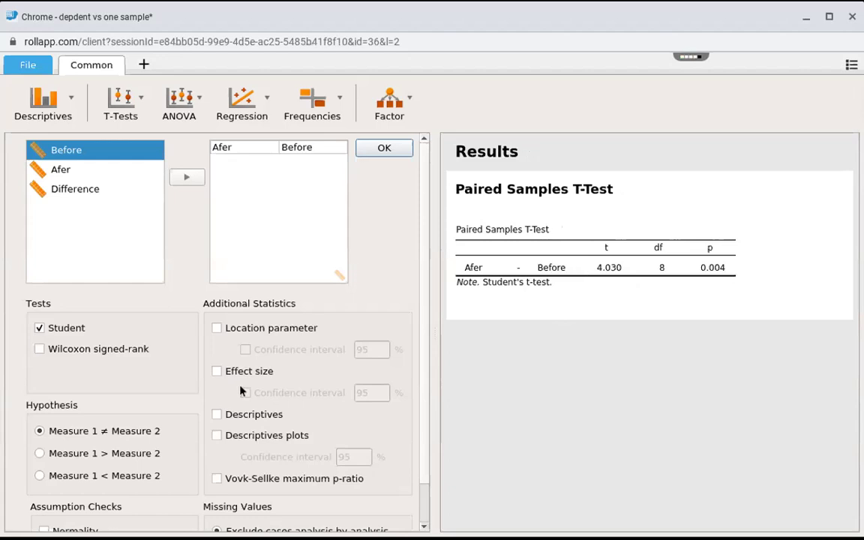
# - Enable Descriptives, showing Afer mean 130.0 and Before mean 106.4, and close the panel
pyautogui.click(217, 414)
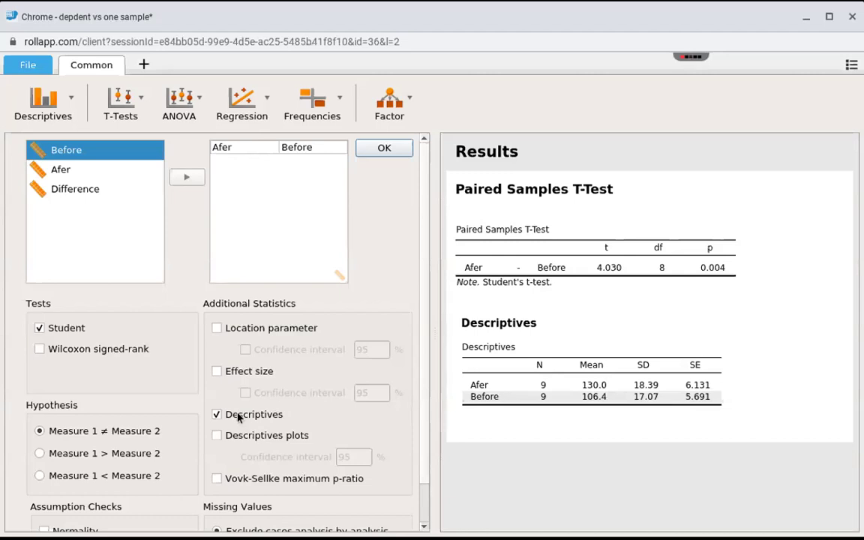
pyautogui.click(402, 149)
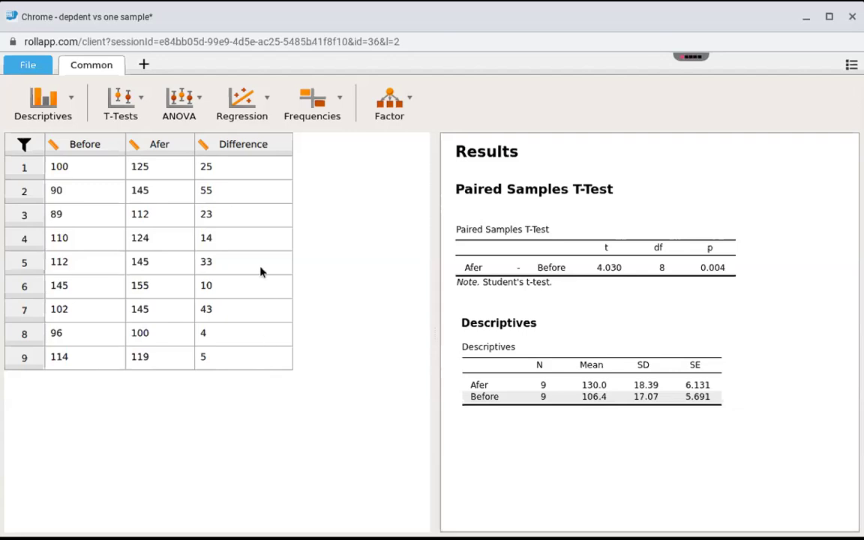
# - Run a One Sample T-Test on Difference against test value 0 with Descriptives enabled
pyautogui.click(141, 103)
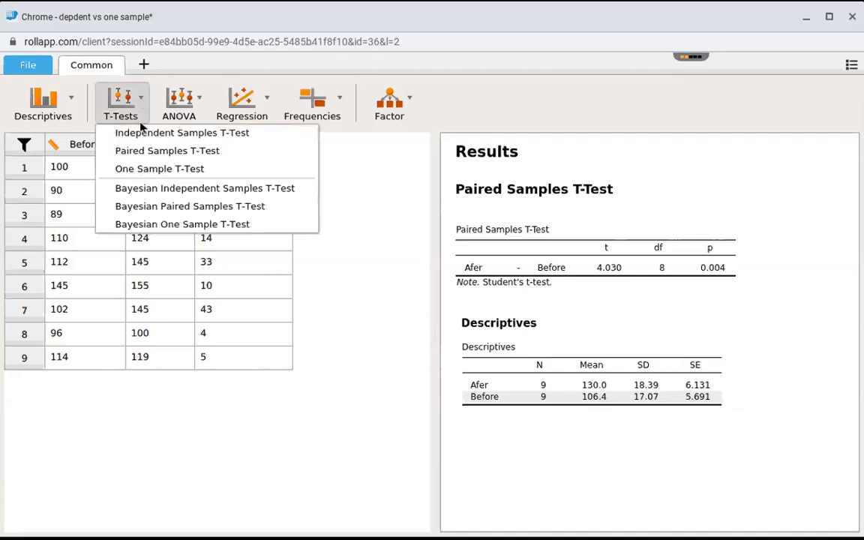
pyautogui.click(135, 174)
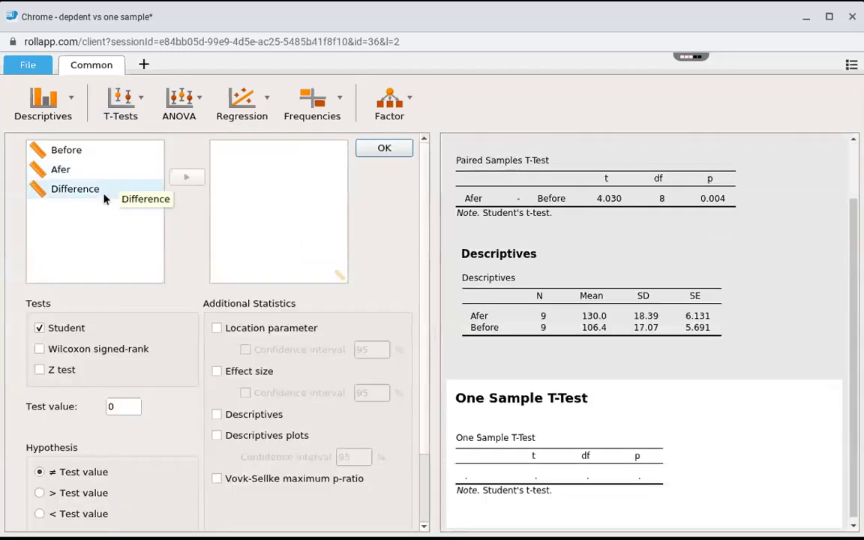
pyautogui.click(103, 192)
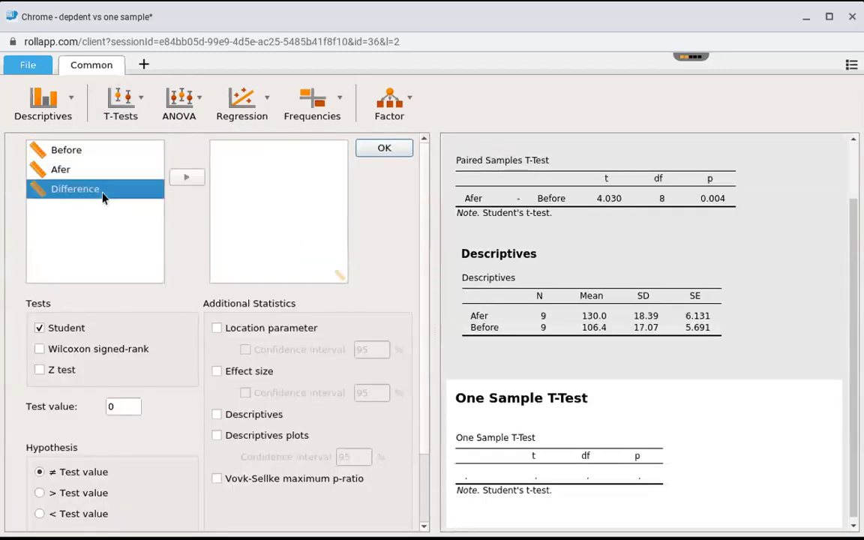
pyautogui.click(187, 178)
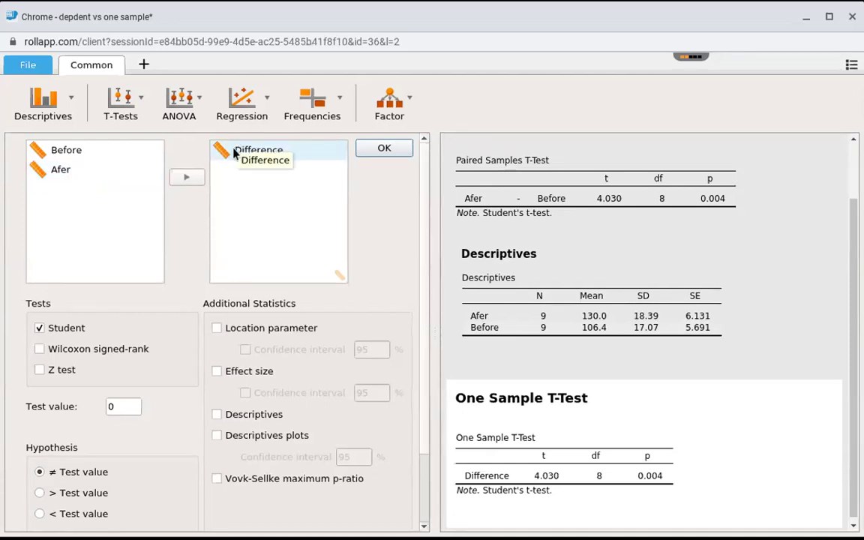
pyautogui.click(123, 408)
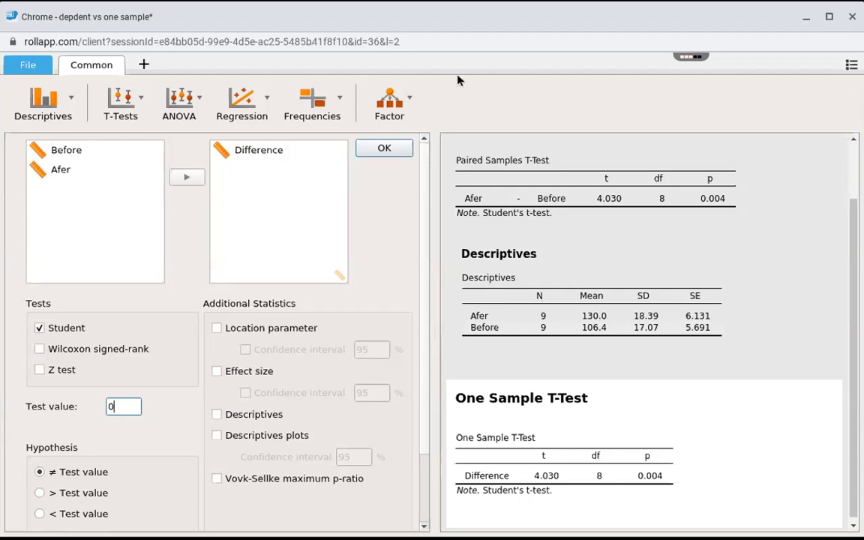
pyautogui.click(219, 414)
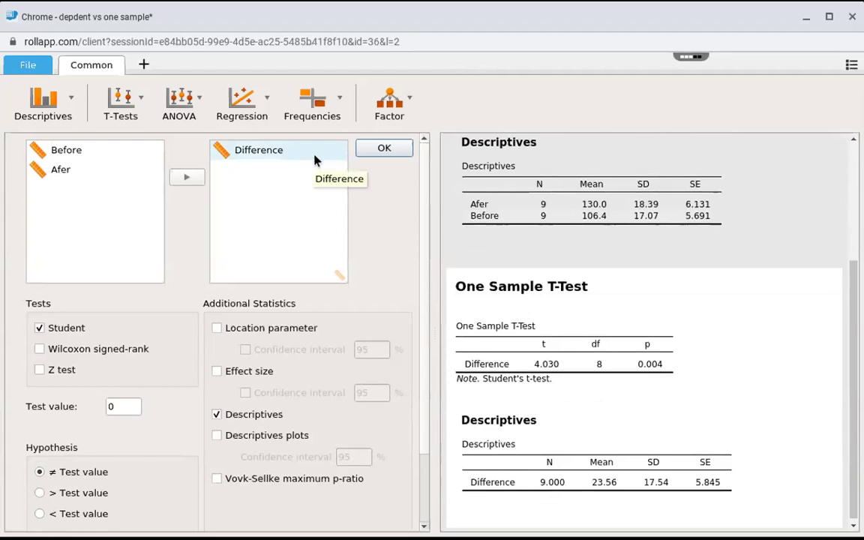
pyautogui.click(380, 150)
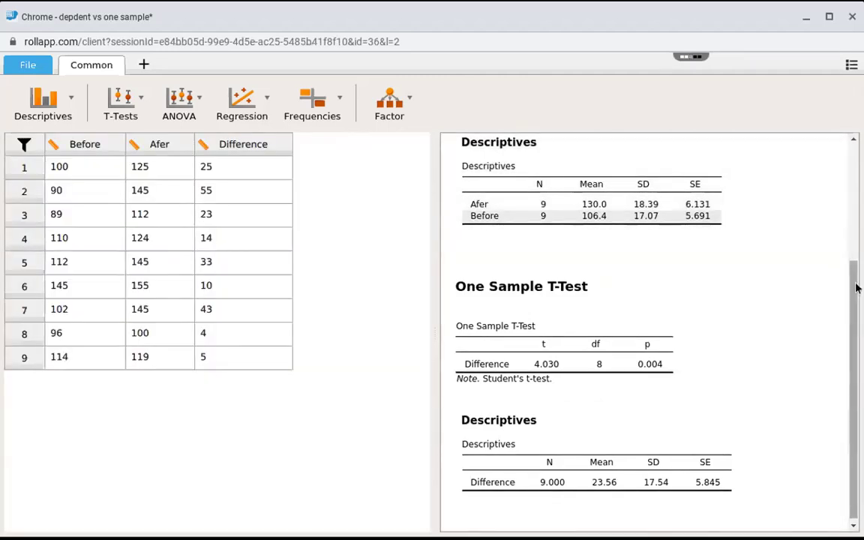
pyautogui.moveTo(856, 286); pyautogui.dragTo(856, 290)
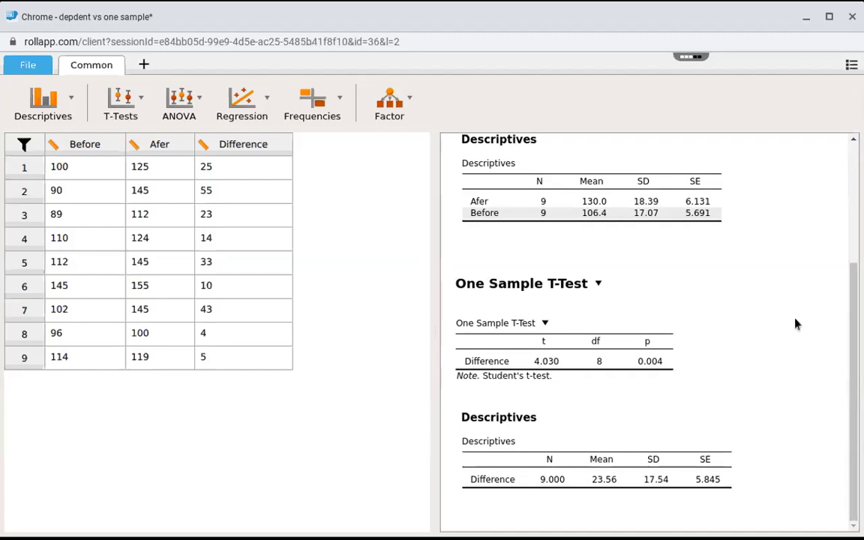
pyautogui.scroll(4, 853, 332)
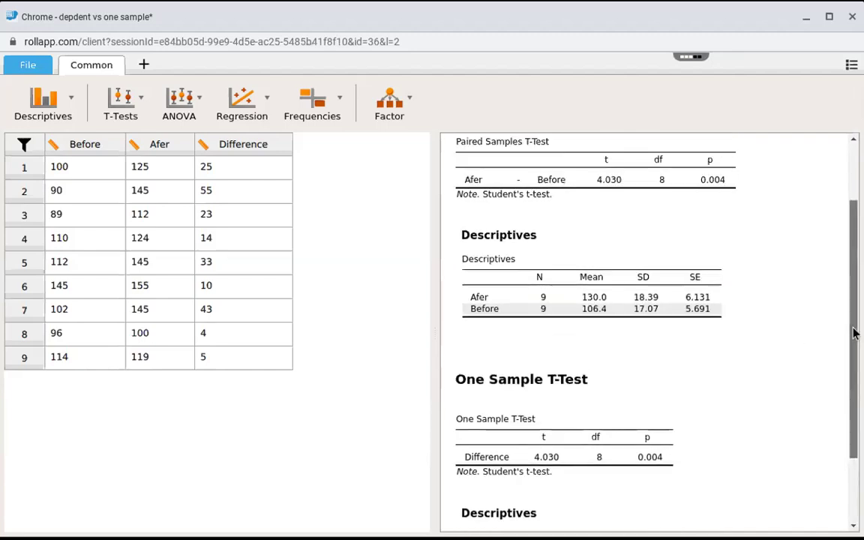
pyautogui.scroll(-1, 650, 270)
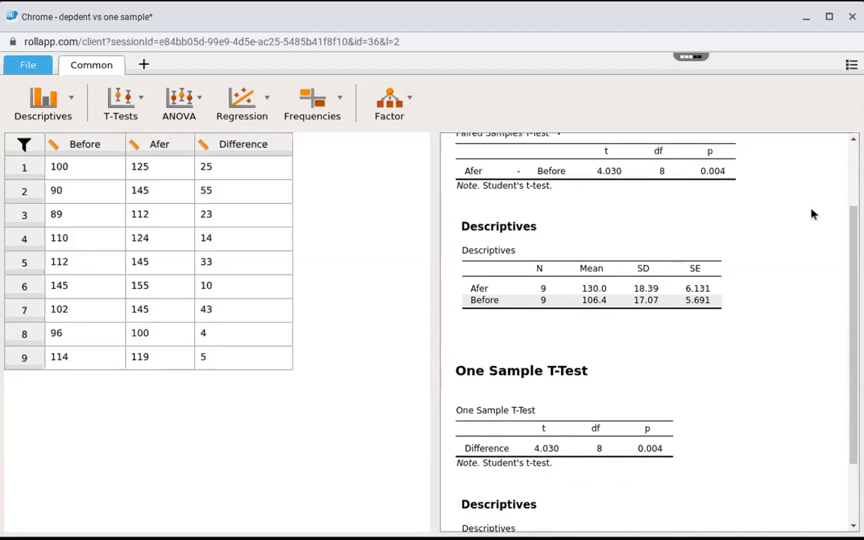
pyautogui.scroll(-3, 752, 336)
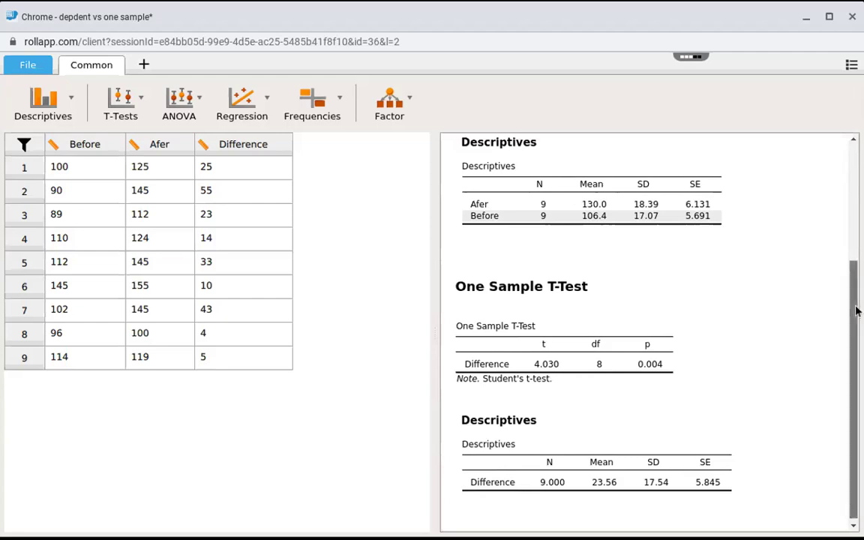
pyautogui.scroll(4, 855, 300)
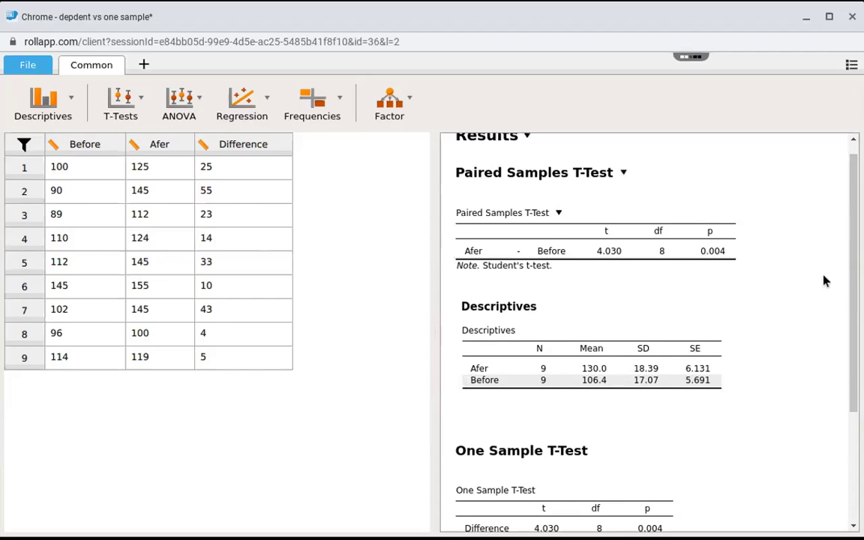
pyautogui.scroll(-3, 854, 251)
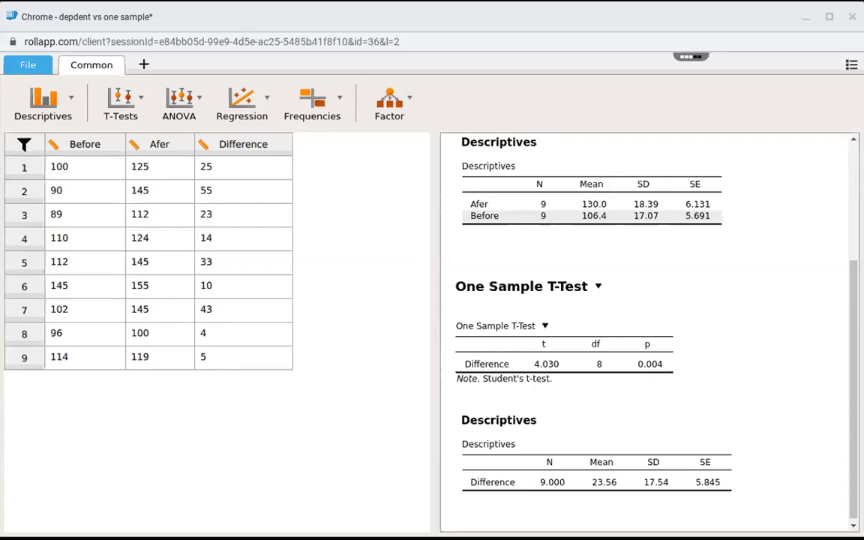
pyautogui.click(855, 317)
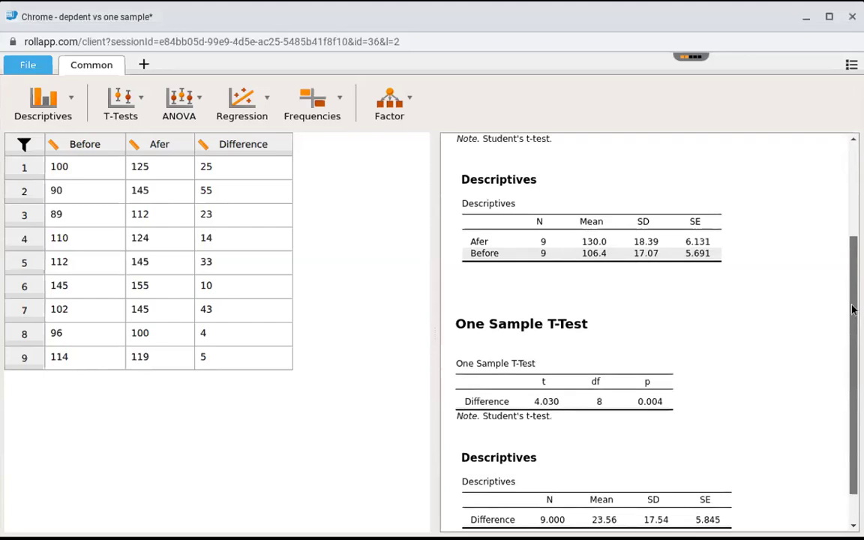
pyautogui.scroll(5, 852, 308)
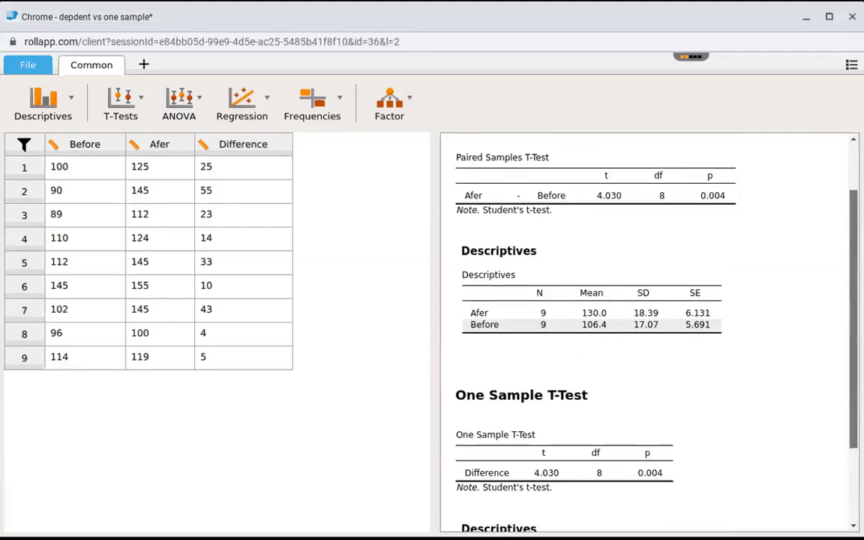